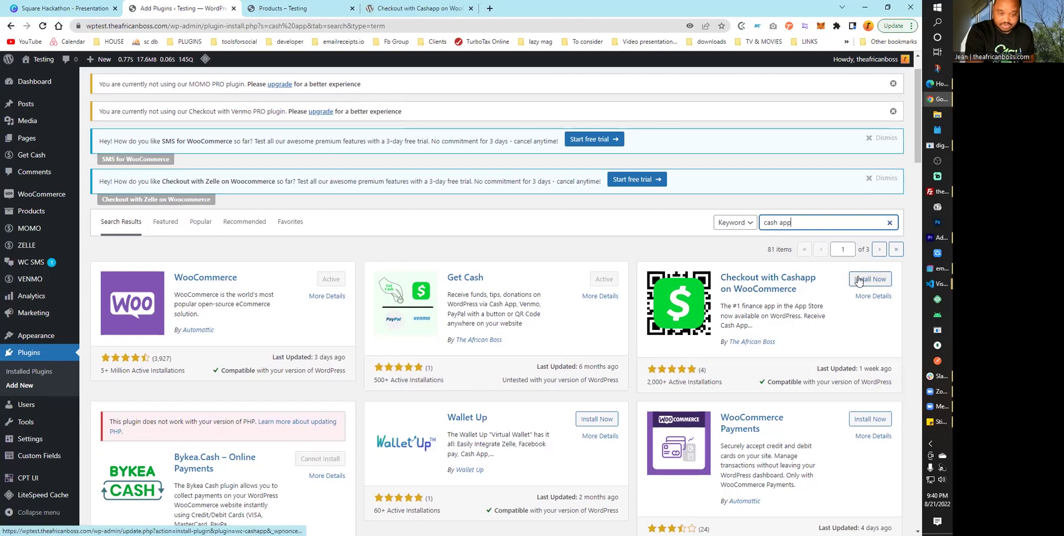
Install and activate the Checkout with Cashapp on WooCommerce plugin
click(859, 281)
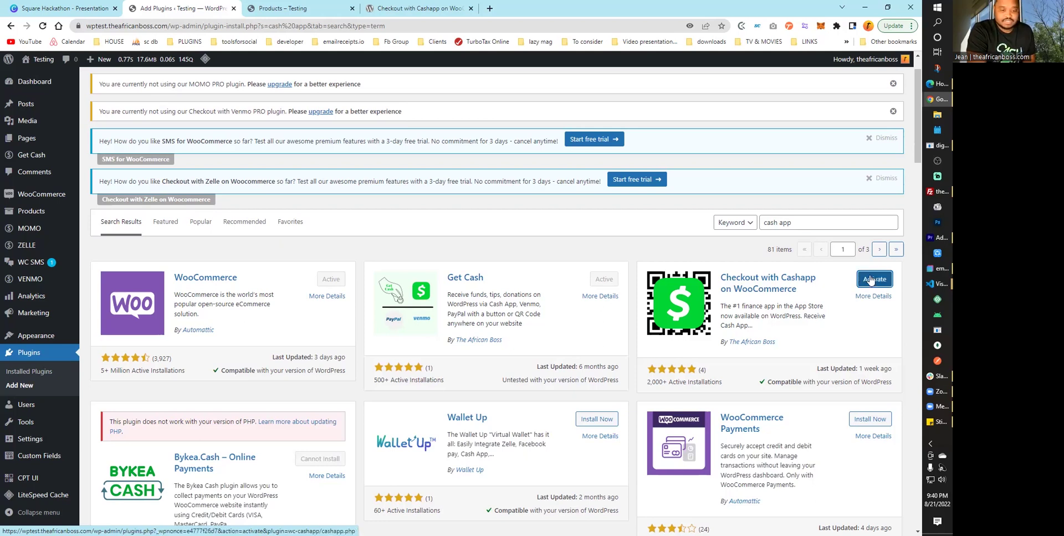
click(872, 280)
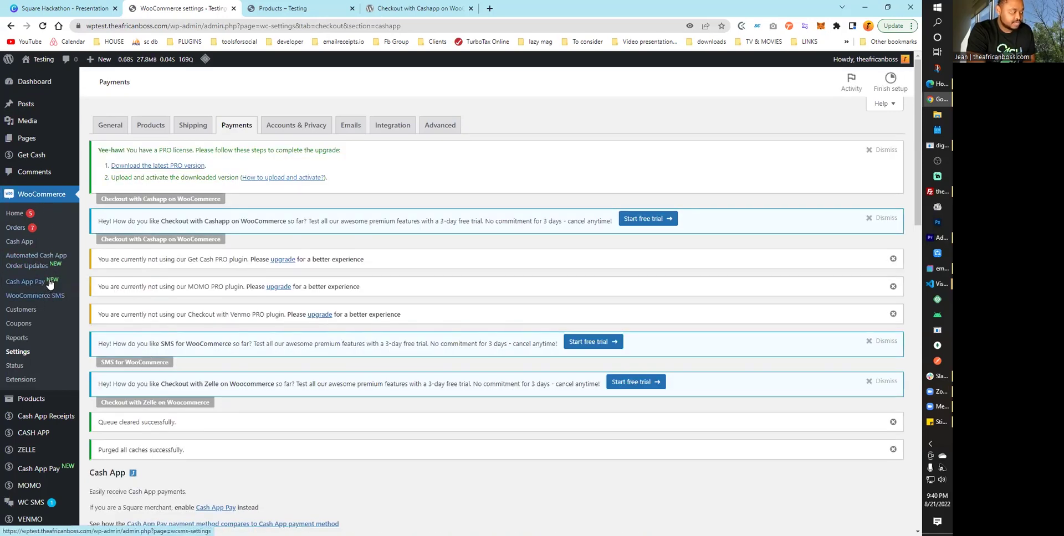
Look through the Cash App Pay settings fields and follow a Get it here link to Square sign-in
click(44, 287)
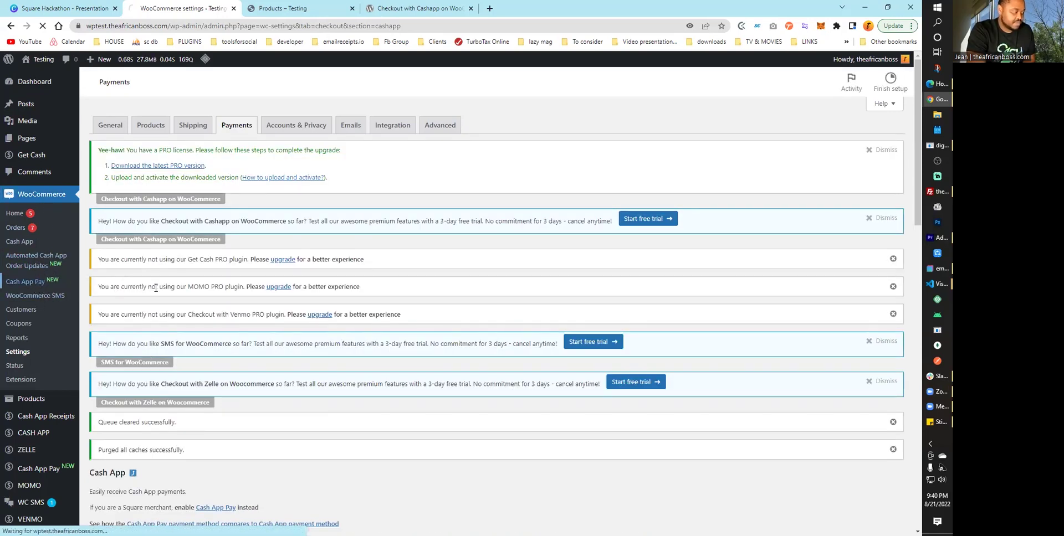
scroll(143, 316, down, 3)
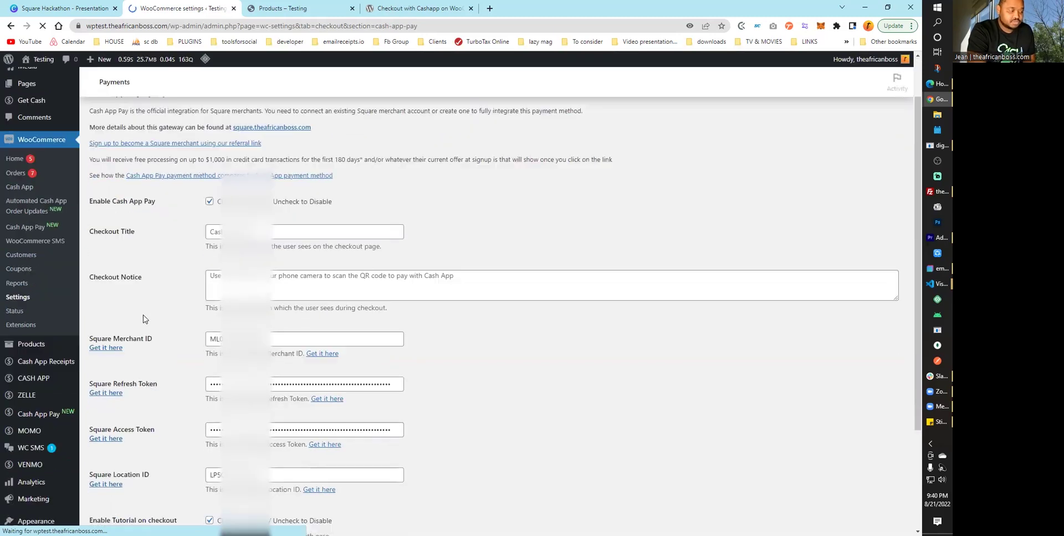
scroll(143, 320, down, 5)
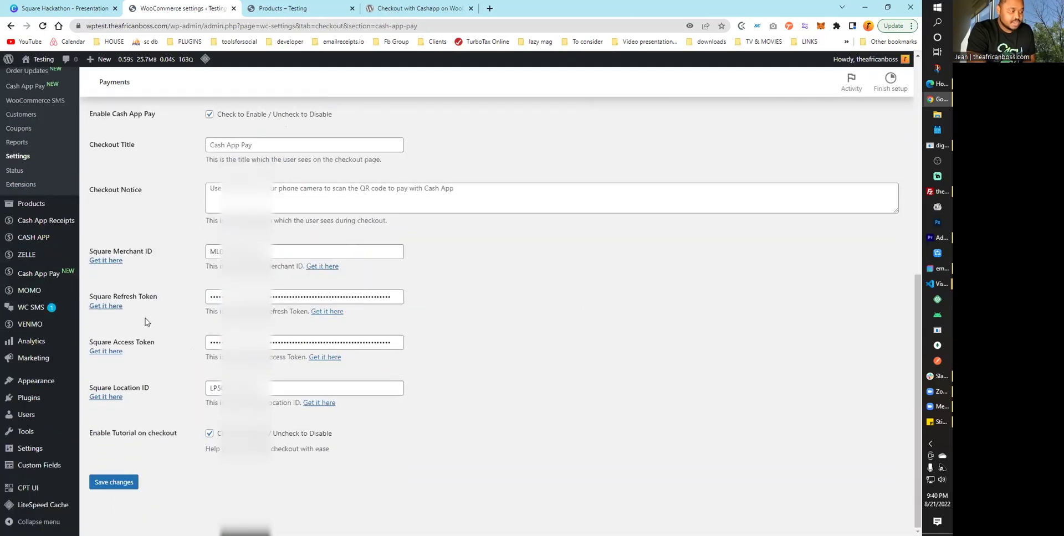
scroll(158, 338, up, 1)
click(354, 252)
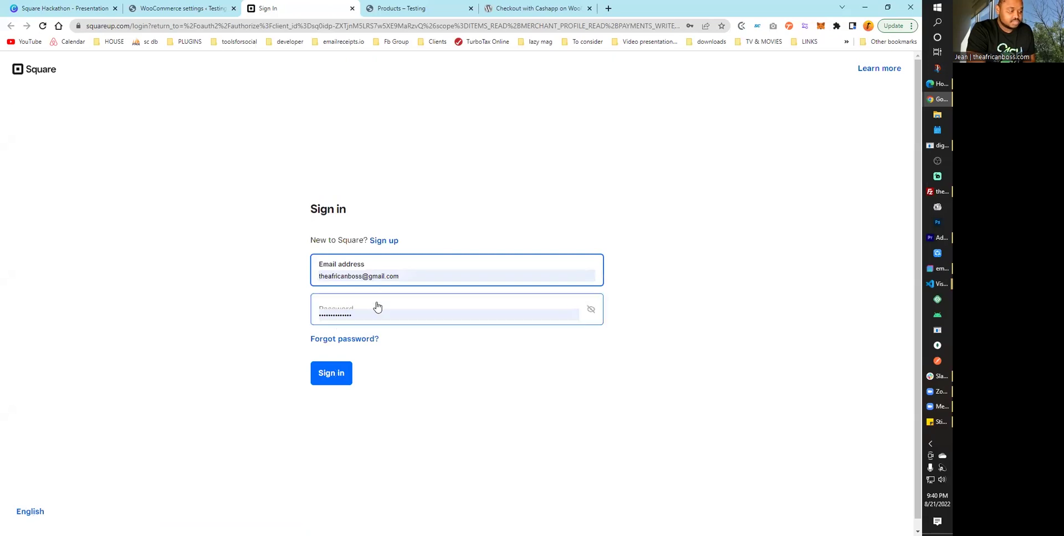
Sign in to Square and paste its Merchant ID over the existing Square Merchant ID value
click(328, 374)
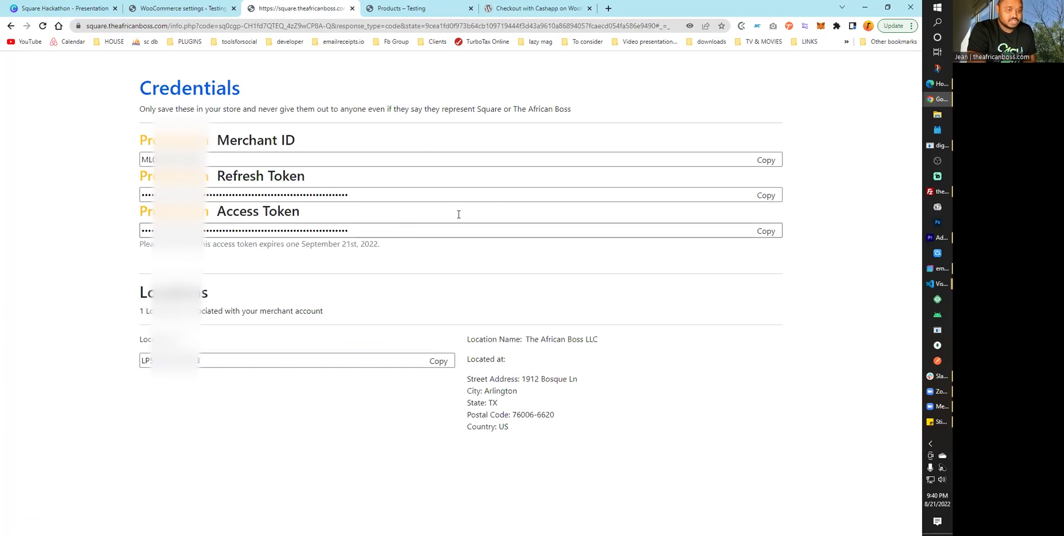
click(298, 159)
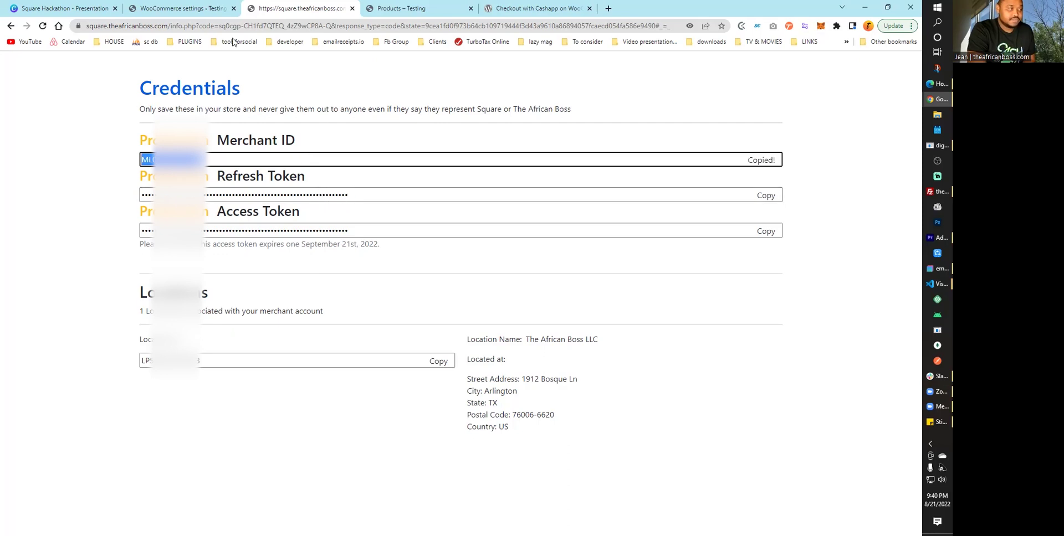
click(187, 4)
triple_click(324, 297)
key(ctrl+v)
scroll(325, 297, down, 1)
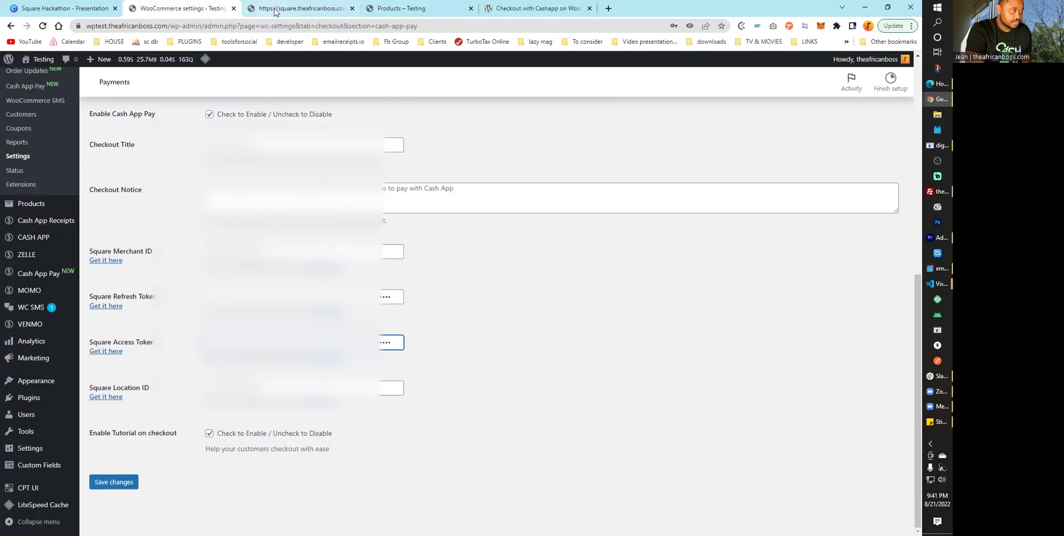
Copy the Square Location ID into the Location ID field and save the settings
click(277, 8)
click(277, 360)
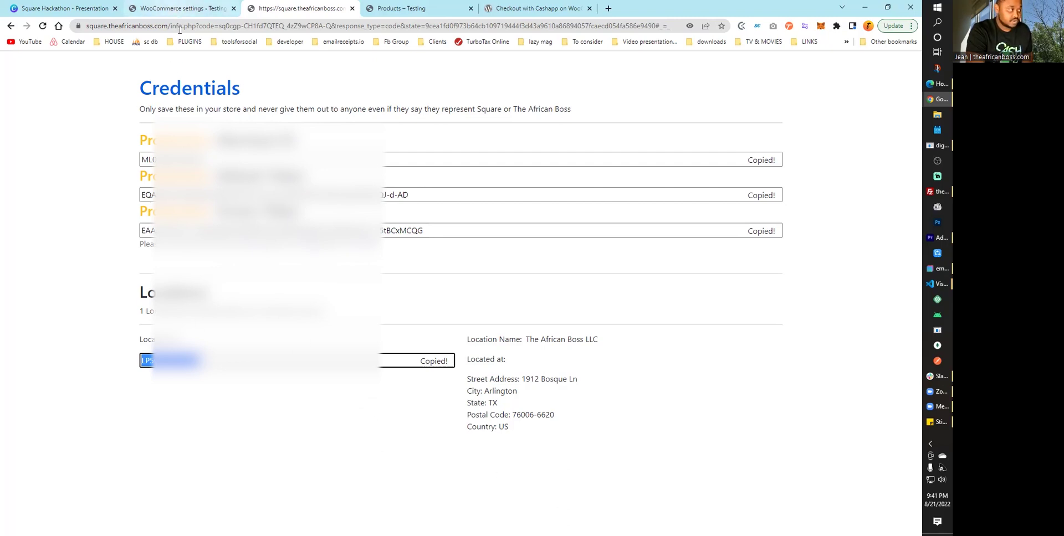
click(175, 10)
key(Tab)
key(ctrl+v)
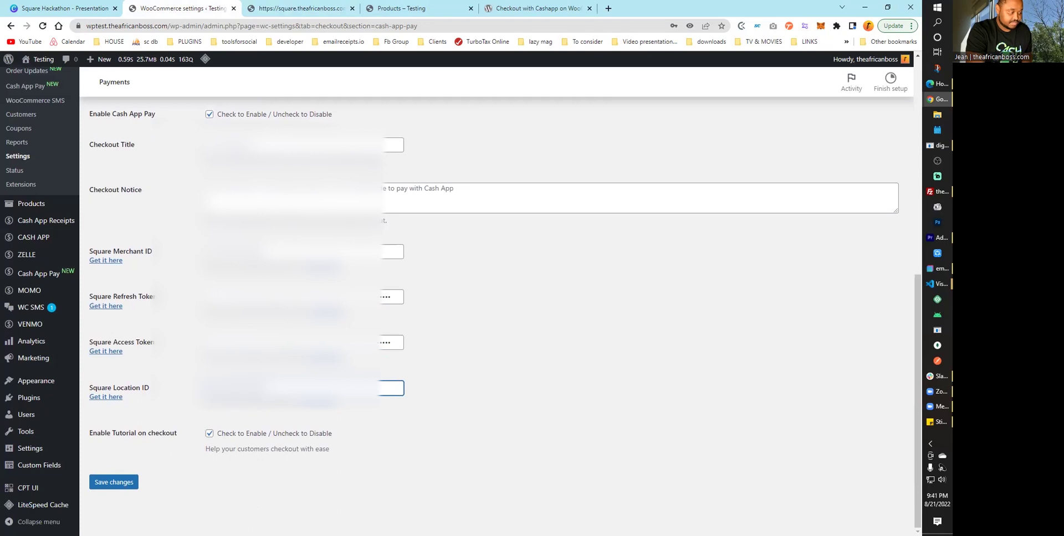
click(120, 484)
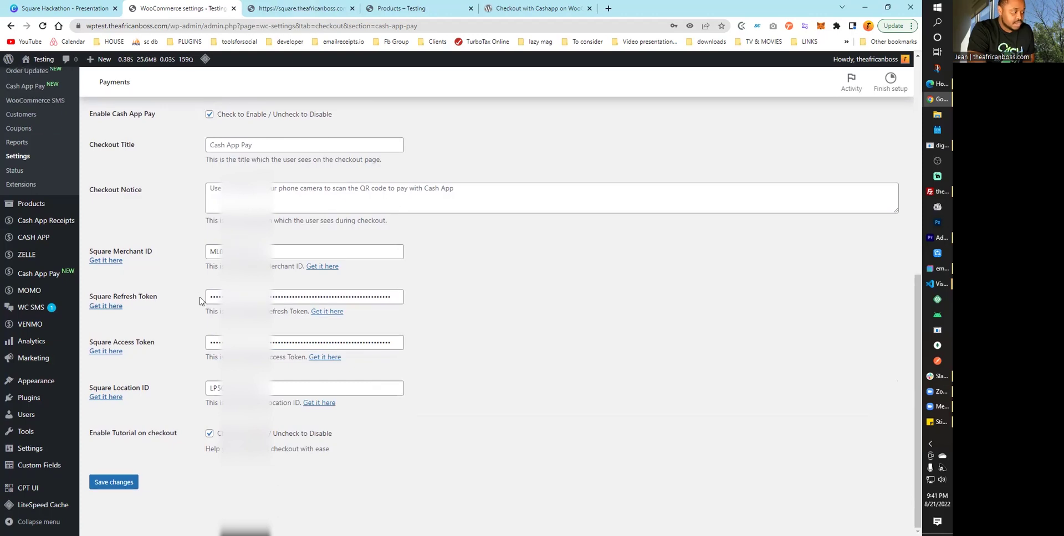
Go to the Cash App Pay Square Tokens page
scroll(195, 285, up, 1)
scroll(195, 285, up, 3)
scroll(179, 302, down, 3)
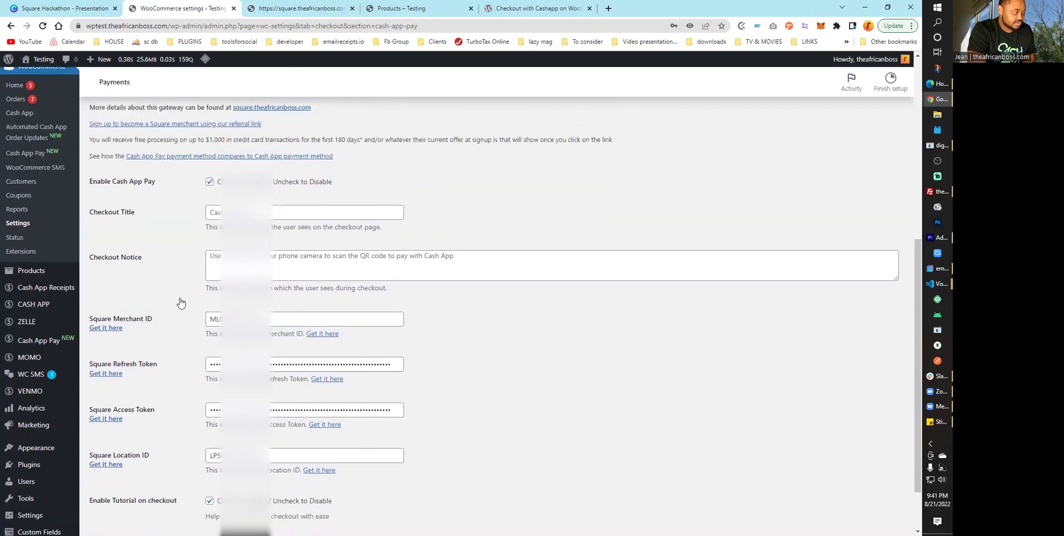
mouse_move(60, 326)
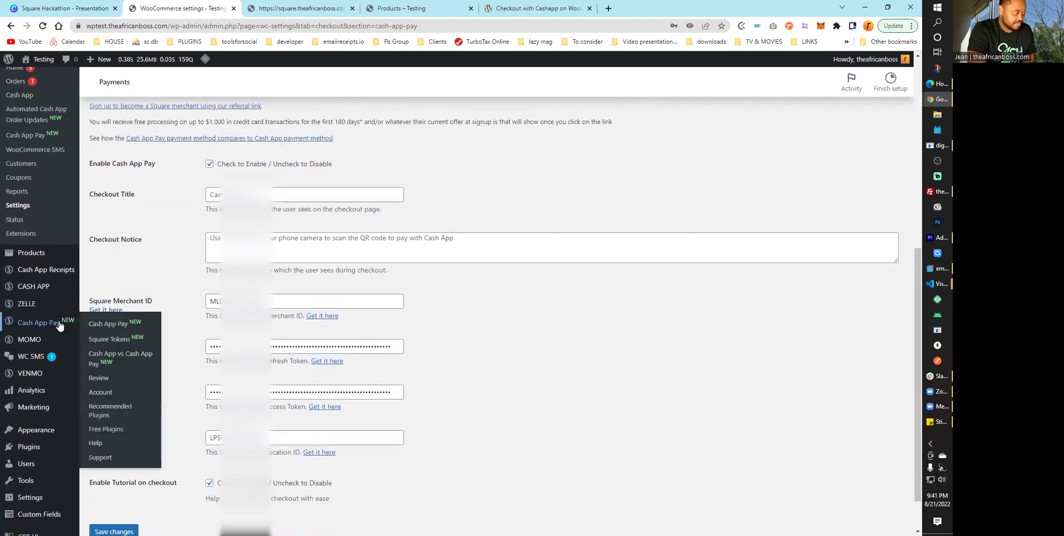
click(121, 343)
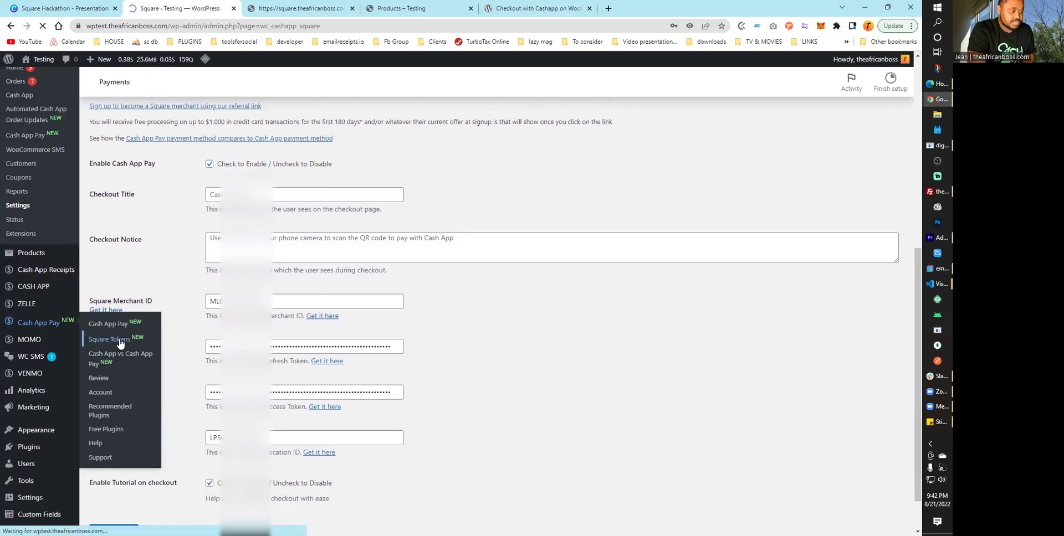
Highlight the Active token status and the August 25th, 2022 2:54 am renewal
scroll(183, 338, down, 2)
scroll(186, 337, down, 2)
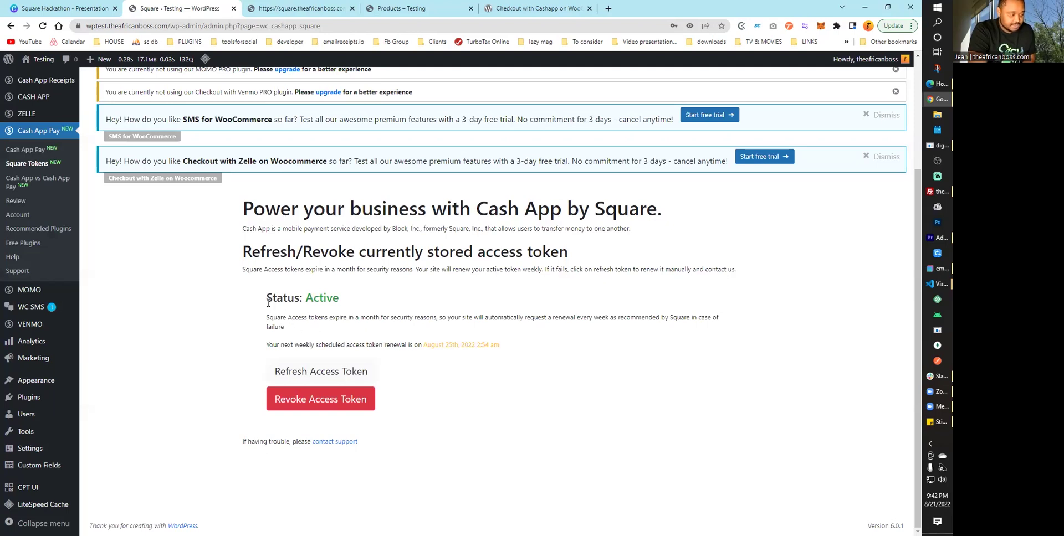
drag(270, 301, 349, 295)
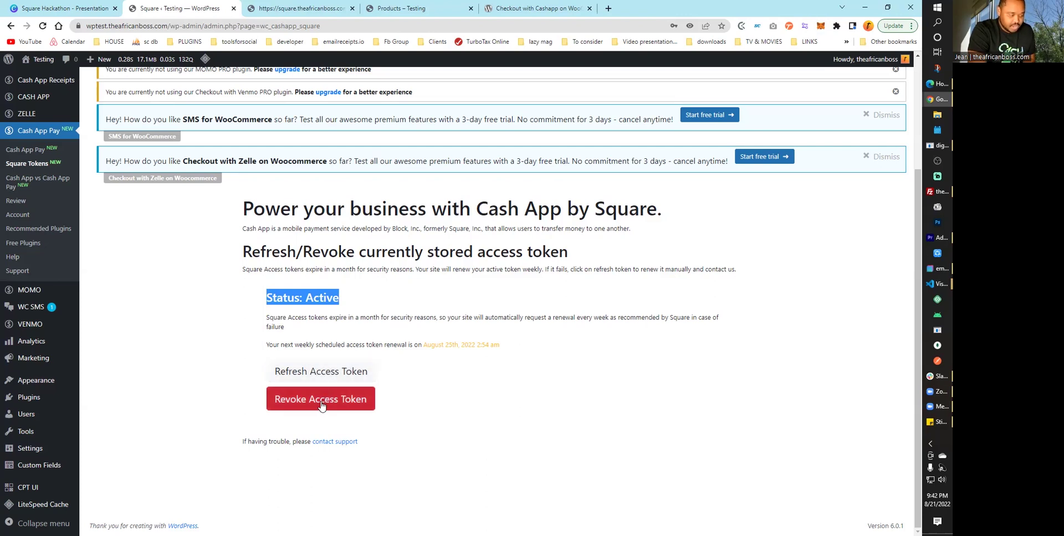
click(427, 346)
drag(427, 346, 509, 348)
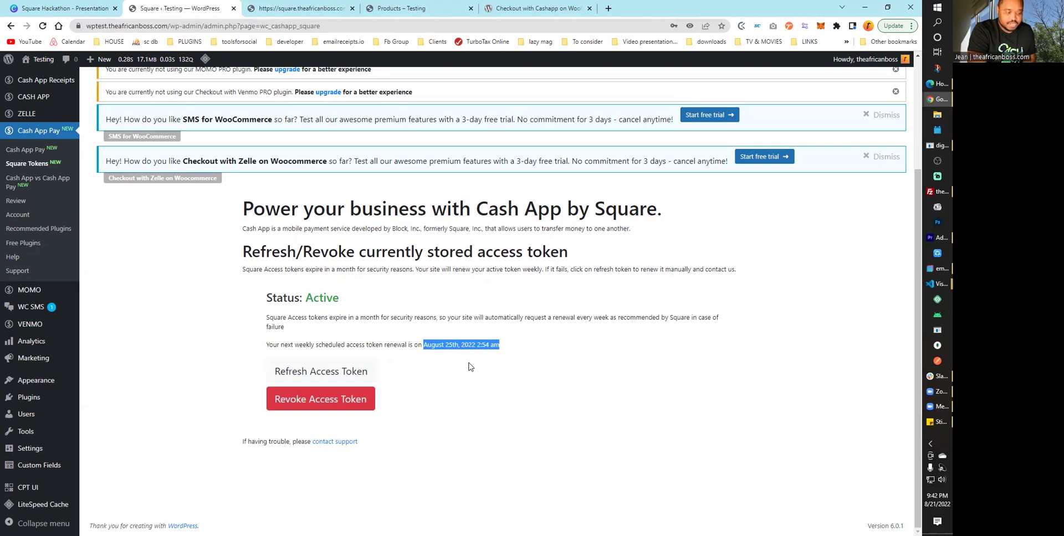
Refresh the Square access token and highlight the refreshed-and-updated confirmation message
click(308, 373)
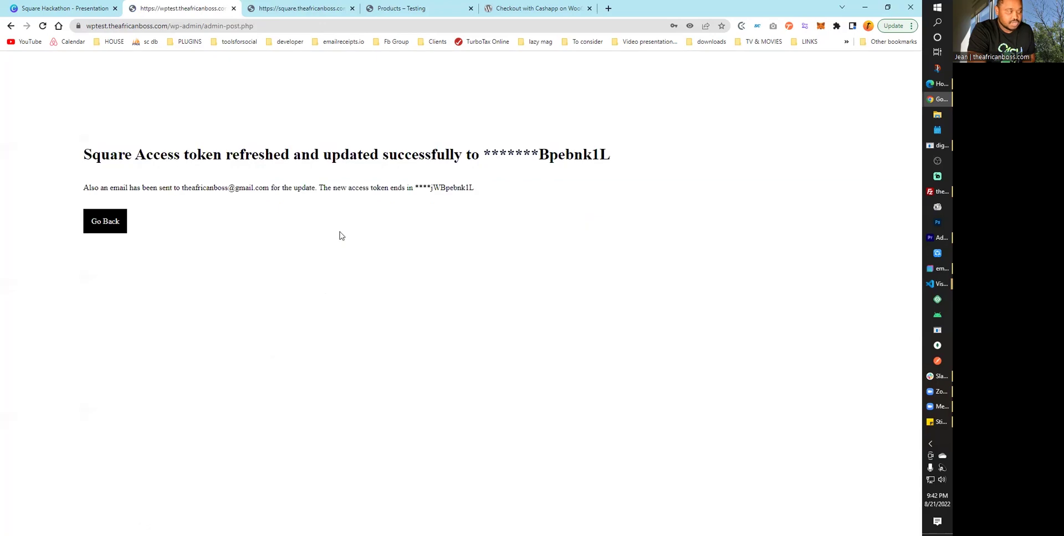
drag(482, 155, 521, 155)
click(384, 156)
drag(265, 149, 289, 150)
drag(383, 149, 517, 149)
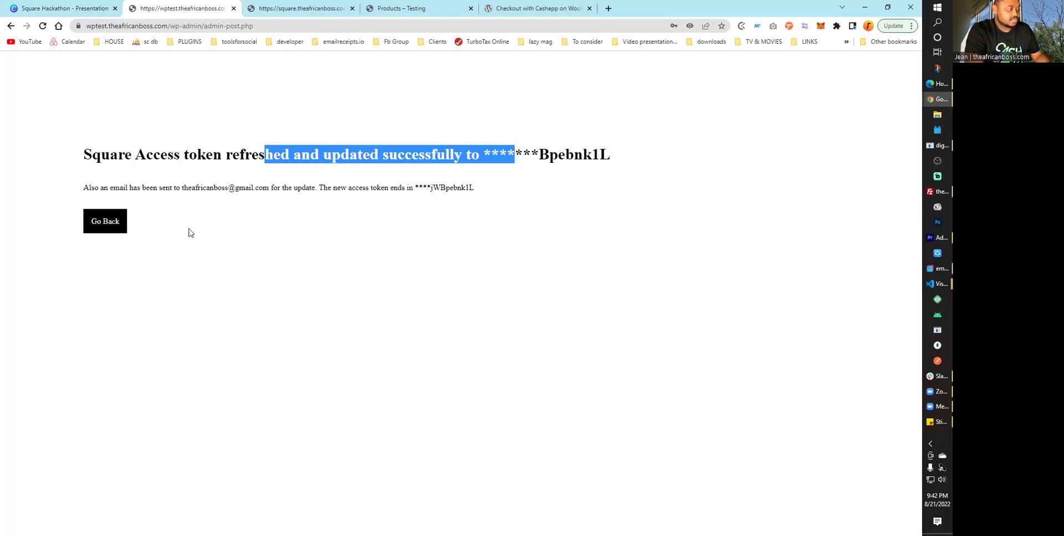
Back on Square Tokens, highlight the August 25th, 2022 next renewal date
click(105, 222)
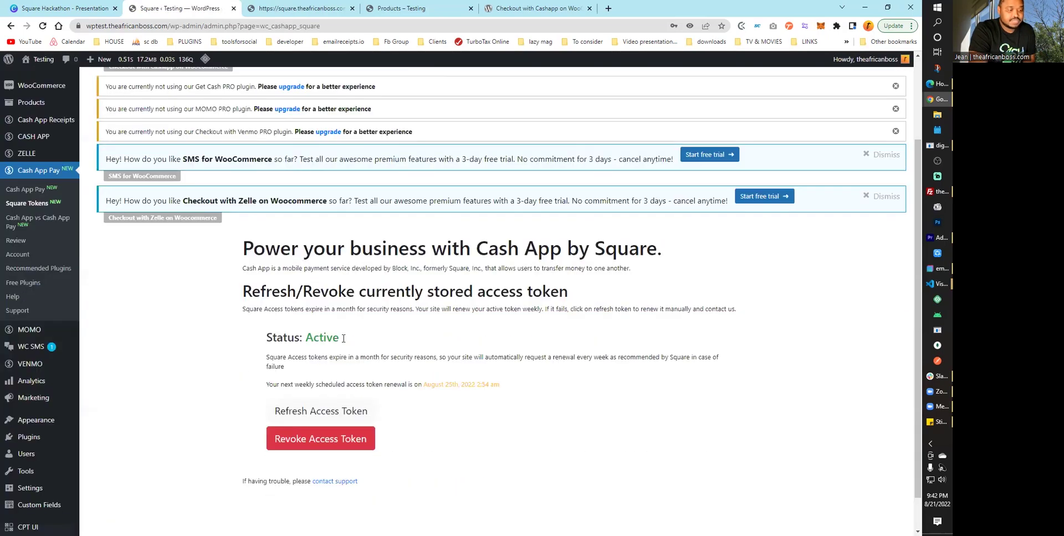
scroll(343, 339, down, 1)
drag(422, 344, 500, 346)
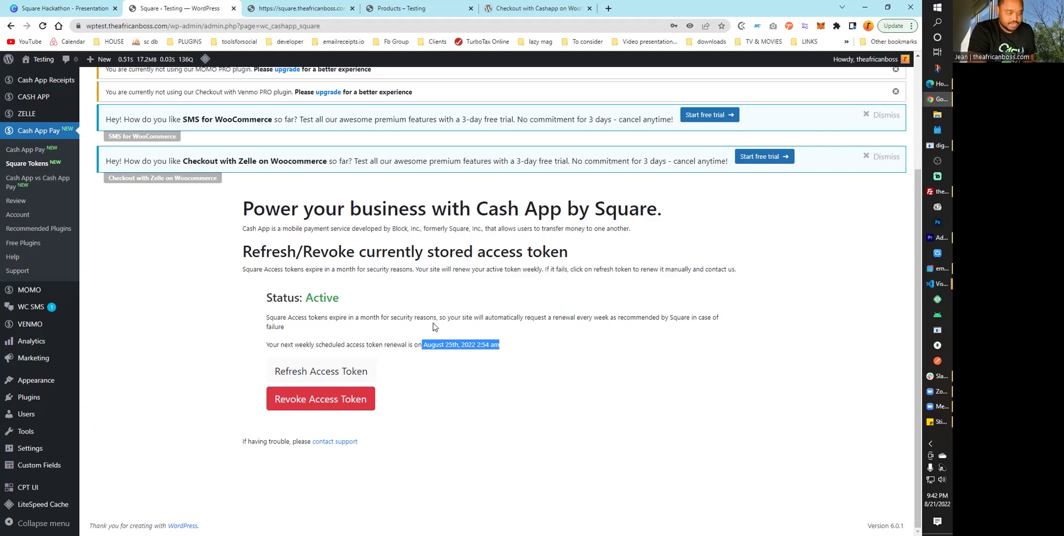
scroll(280, 296, up, 2)
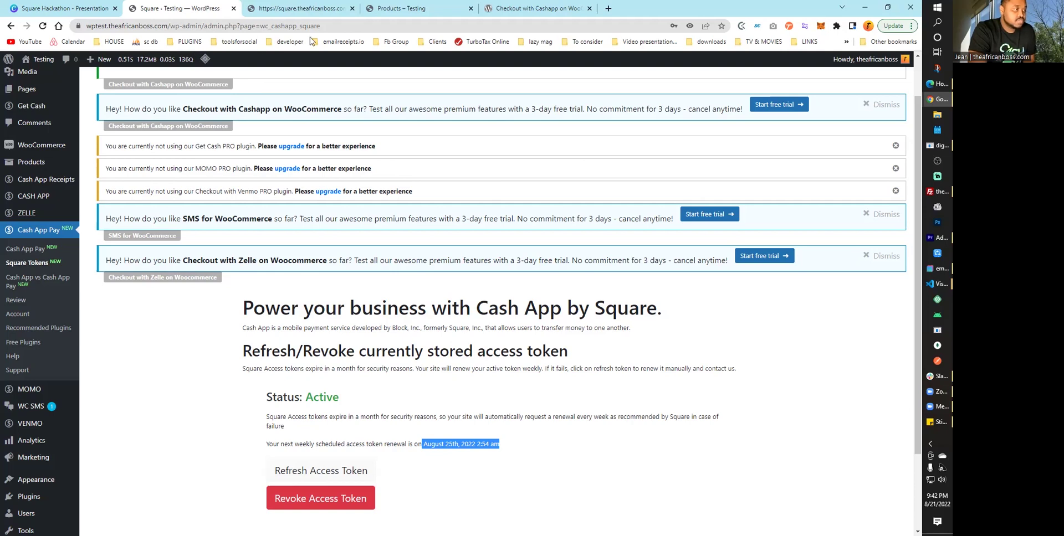
Add the Test product to the cart from the store's Shop page
click(394, 7)
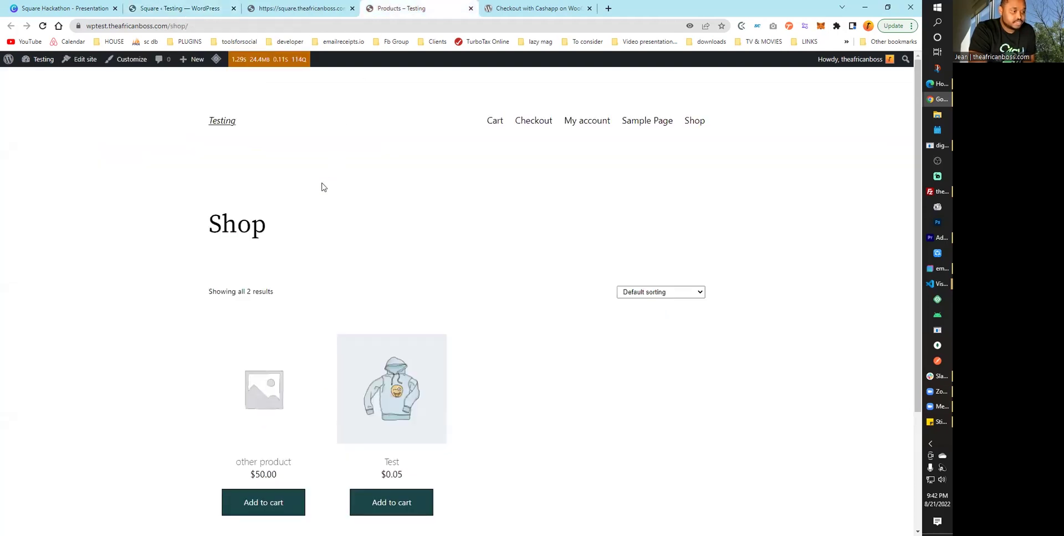
scroll(472, 311, down, 2)
scroll(416, 429, up, 1)
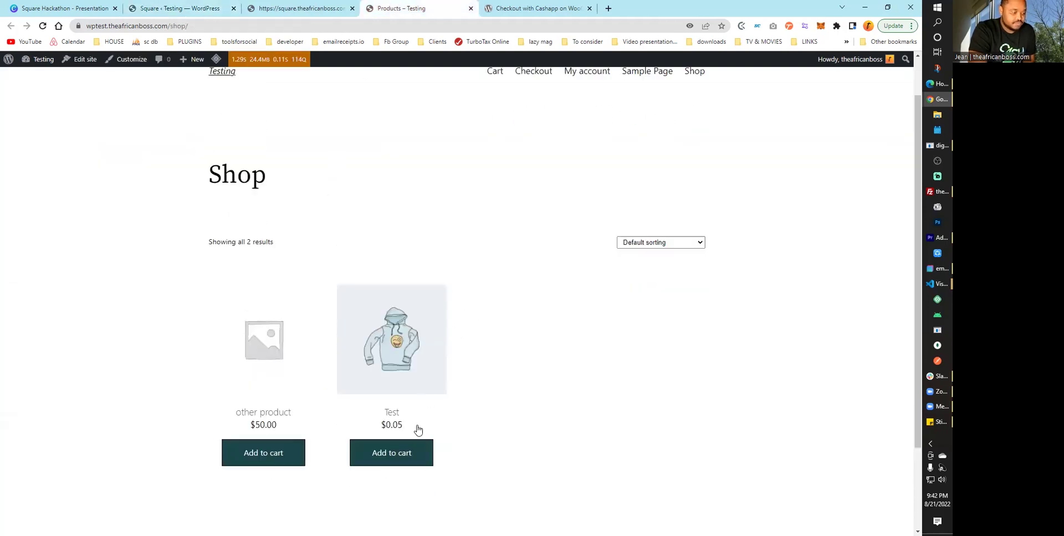
click(403, 453)
Proceed from the $0.15 cart to checkout and check the Cash App Pay by Square option
scroll(440, 441, down, 2)
click(403, 382)
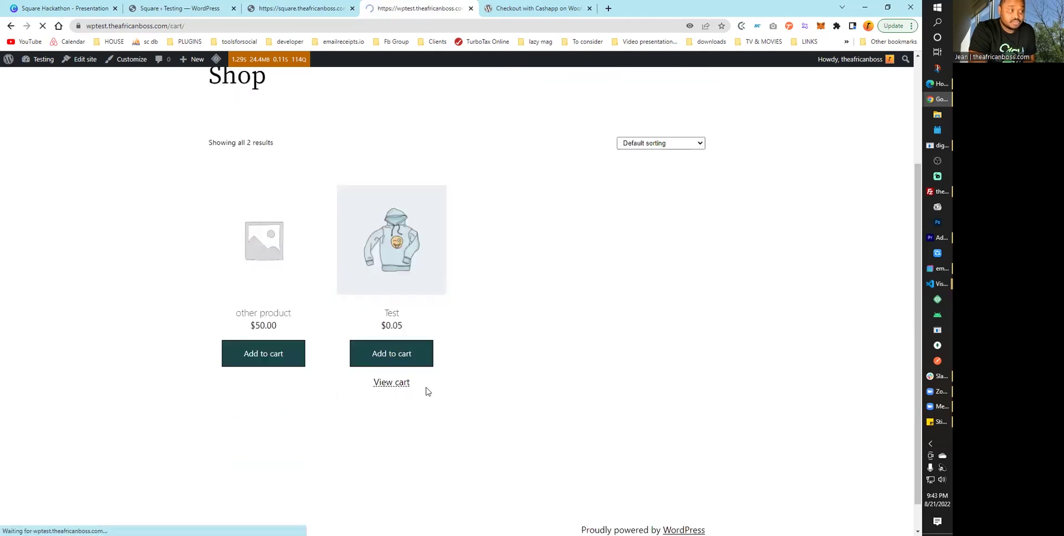
scroll(442, 359, down, 4)
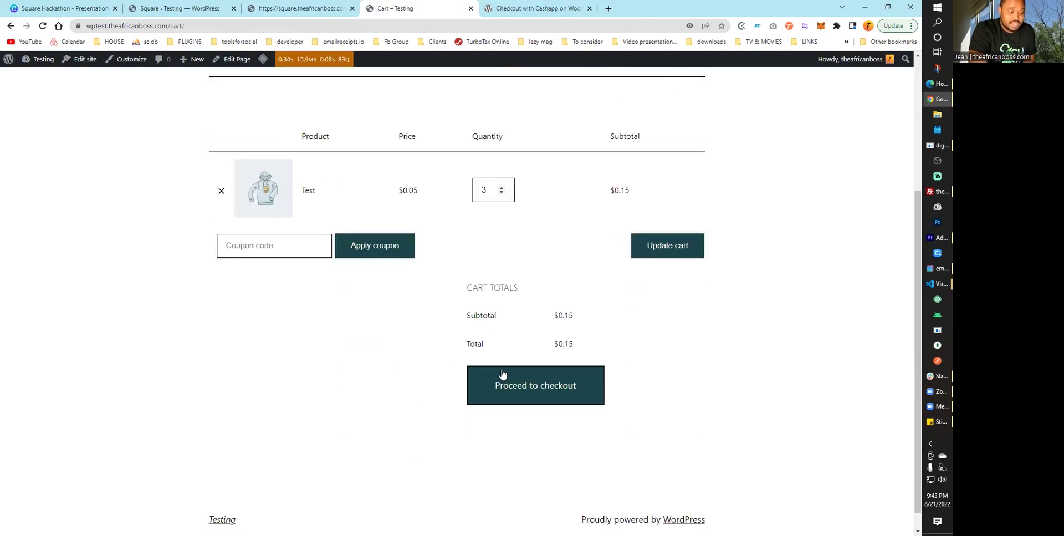
click(503, 374)
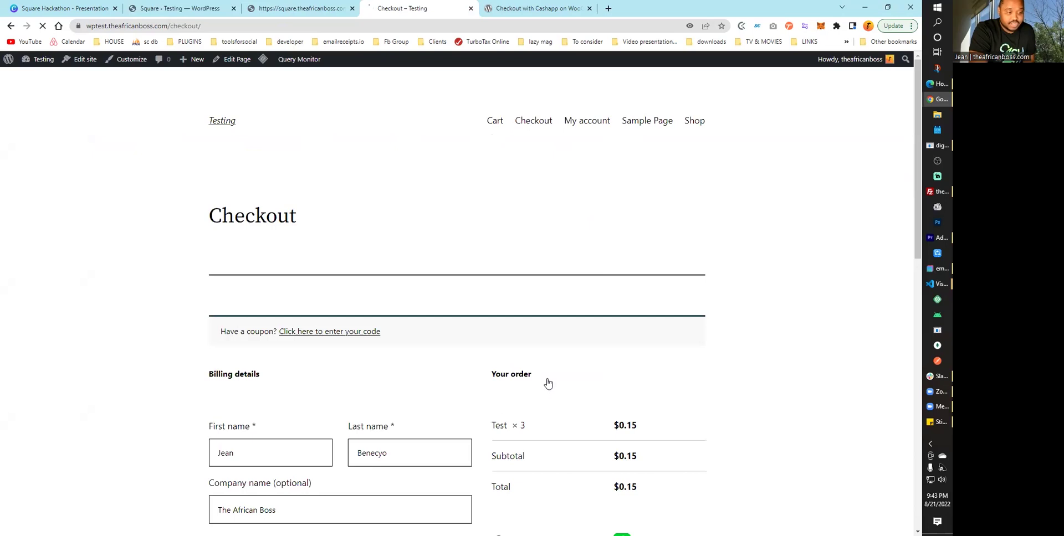
scroll(498, 320, down, 7)
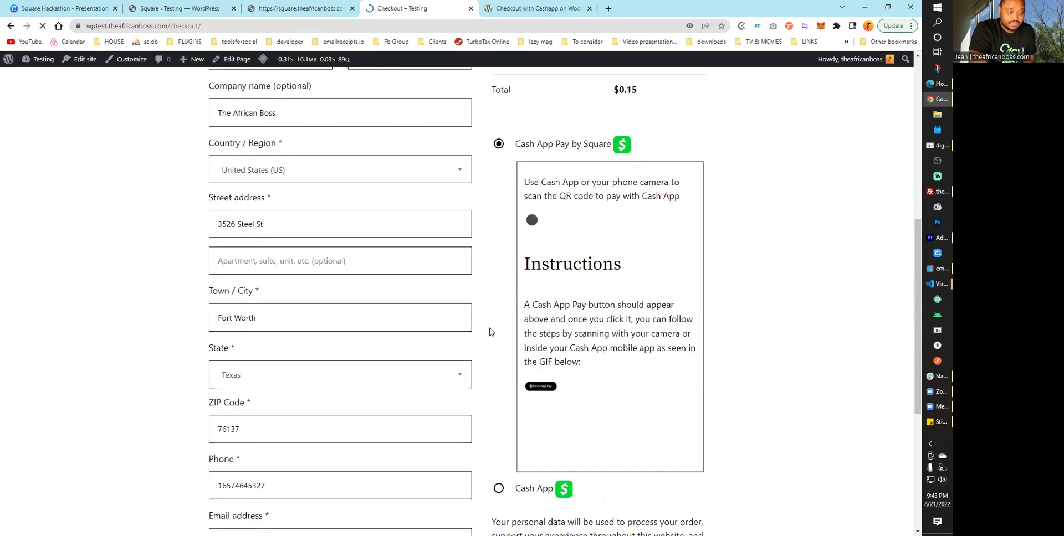
scroll(488, 330, up, 1)
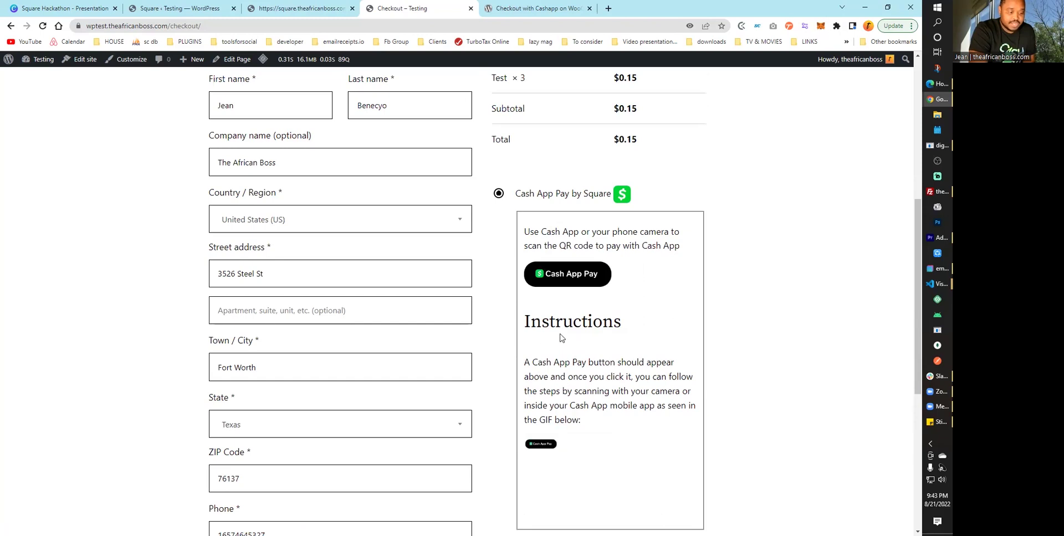
scroll(559, 337, up, 1)
scroll(541, 408, down, 1)
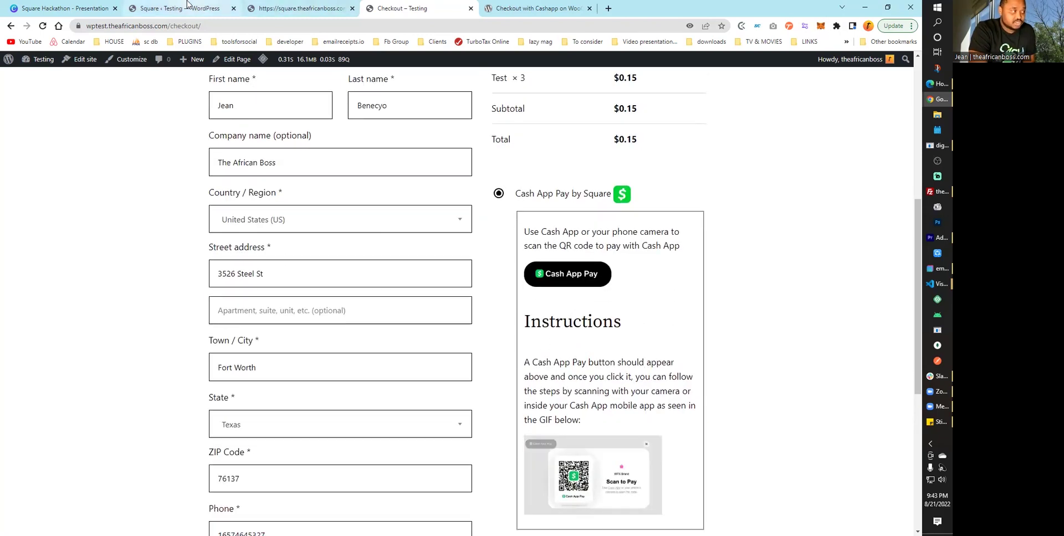
click(219, 6)
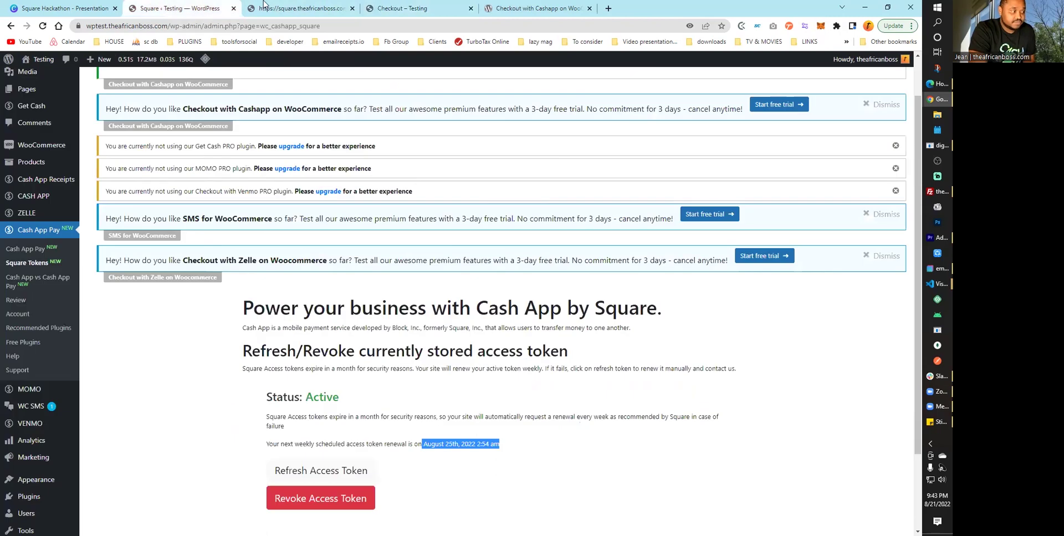
Check the Cash App Pay payment settings' Enable Tutorial on checkout option, then go back to checkout
click(52, 251)
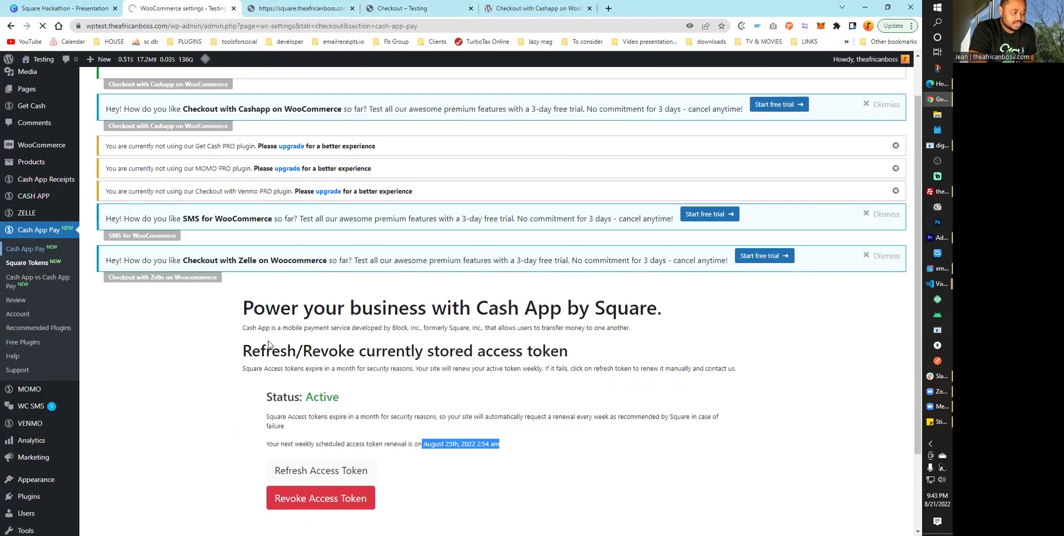
scroll(287, 336, down, 4)
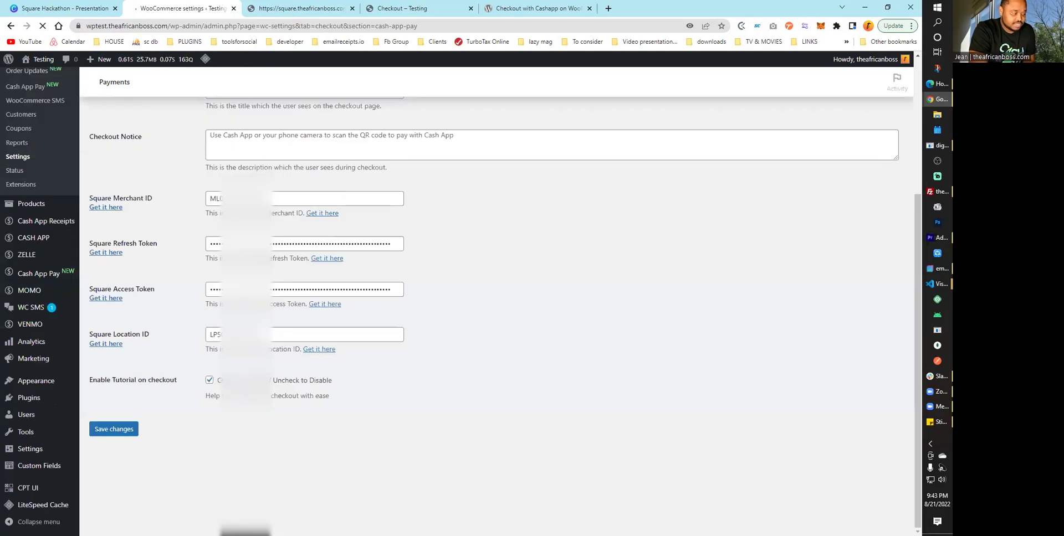
scroll(130, 436, down, 5)
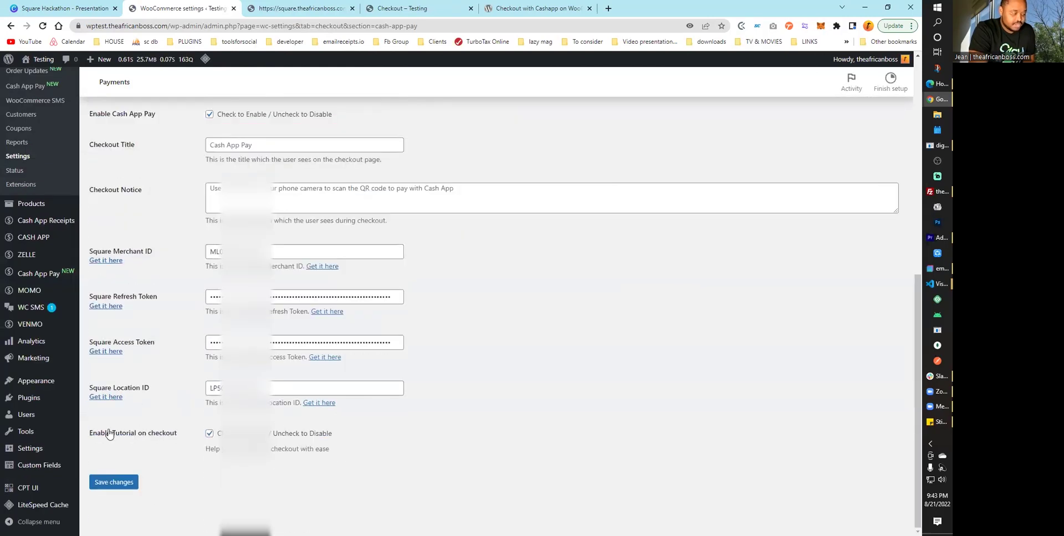
drag(93, 433, 183, 434)
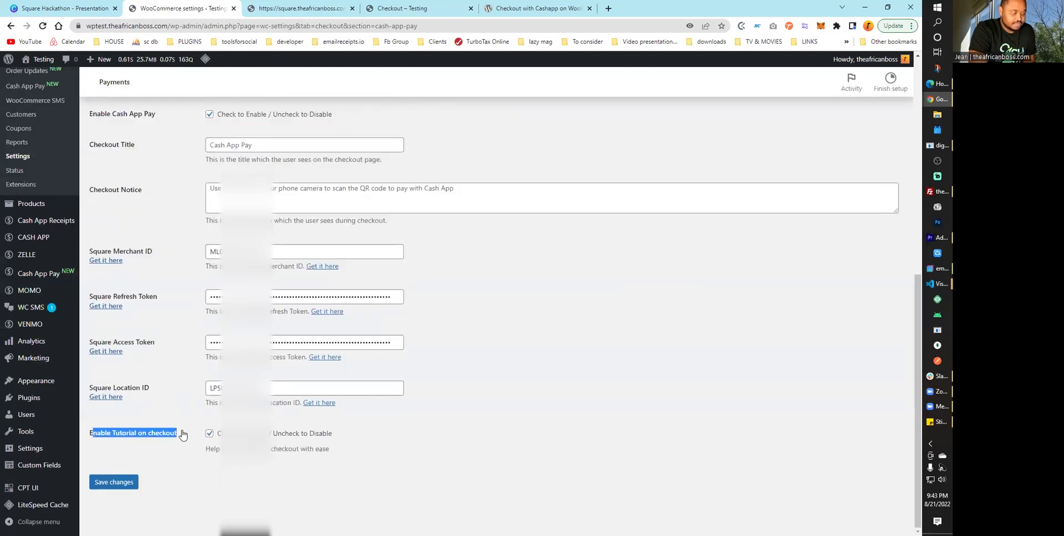
click(407, 8)
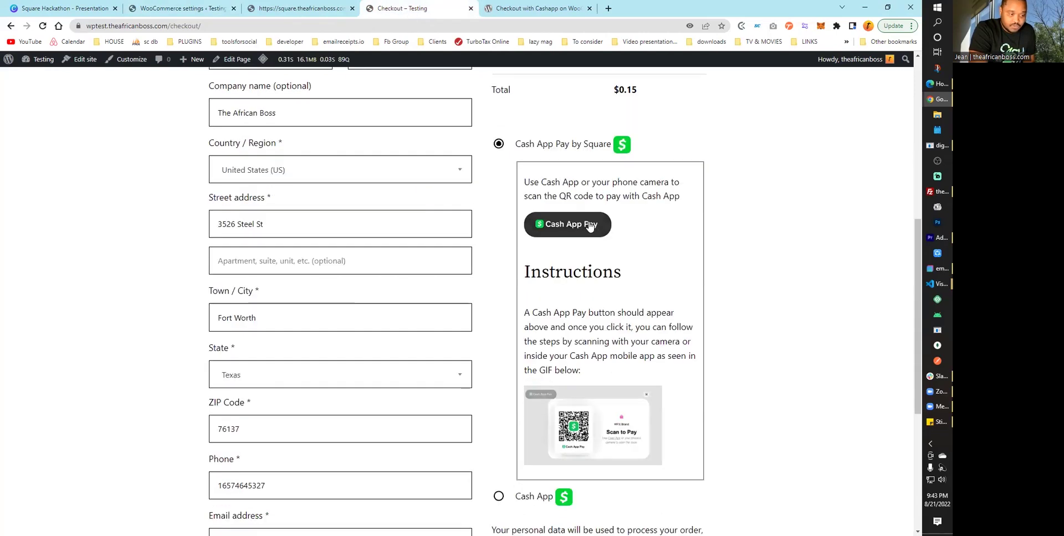
Pay via the Cash App Pay QR code and highlight the linked Cash App account tag
click(589, 228)
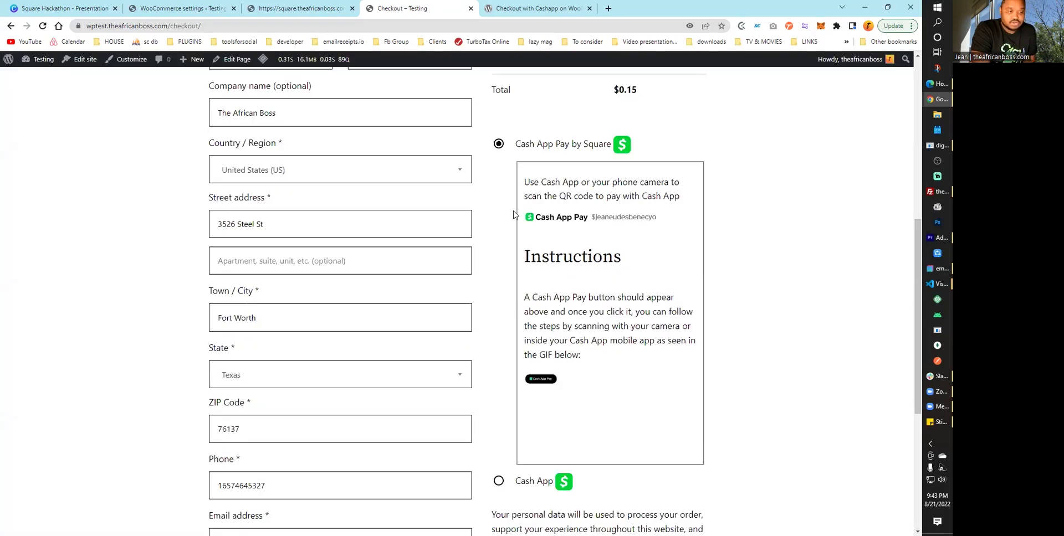
drag(590, 217, 676, 219)
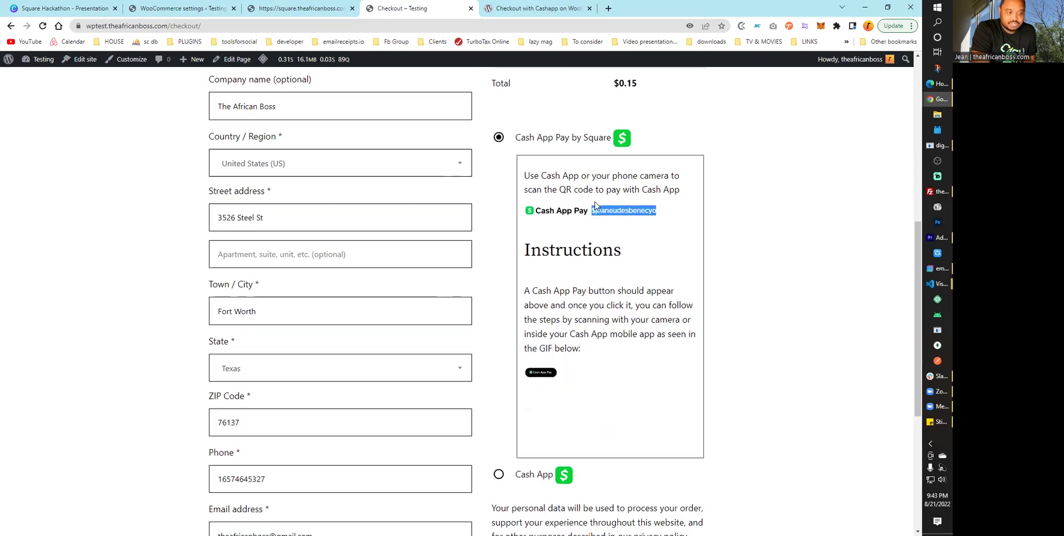
scroll(609, 206, down, 4)
scroll(596, 202, up, 4)
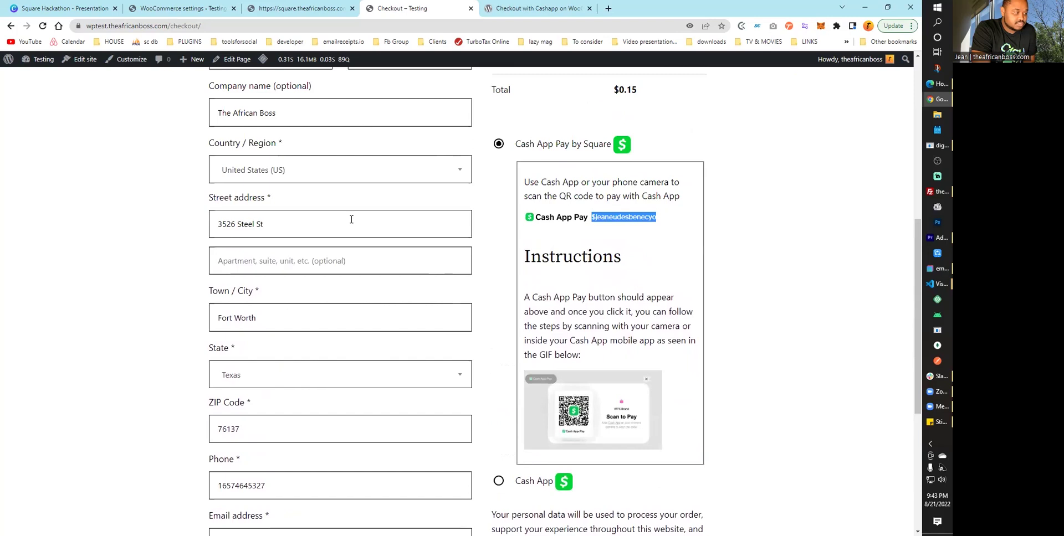
scroll(357, 219, down, 5)
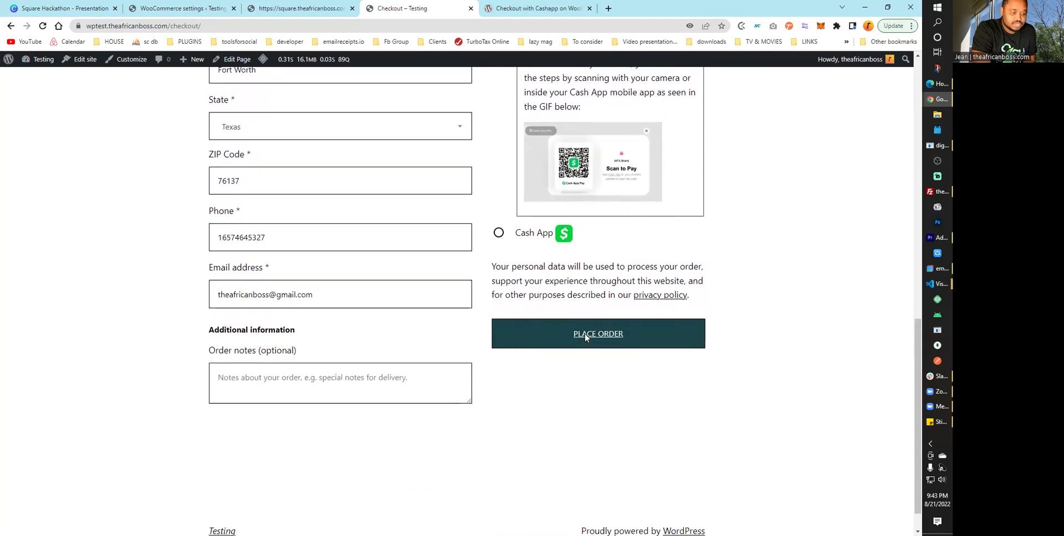
Place the $0.15 order and highlight the order-received confirmation and Cash App Pay payment method
click(586, 332)
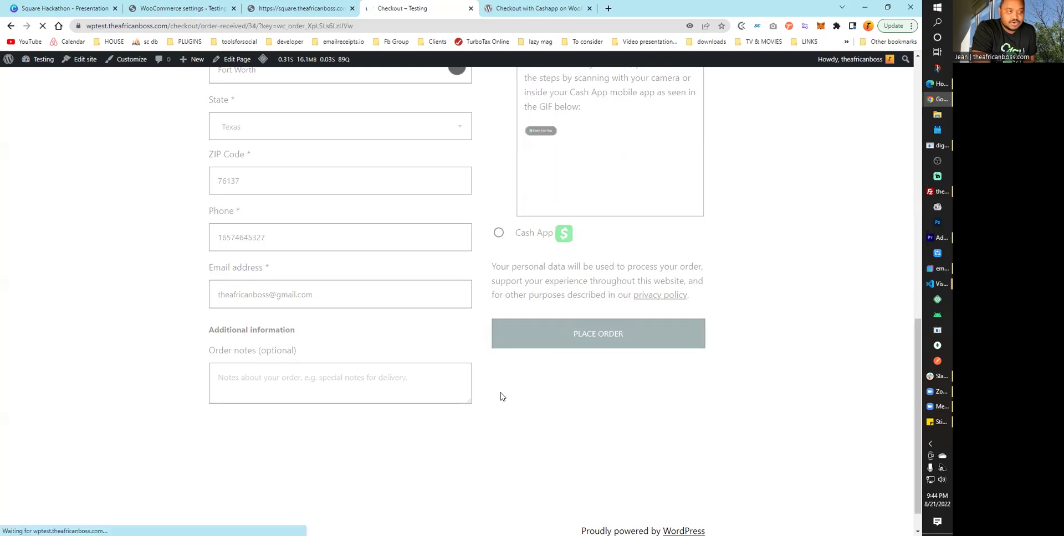
scroll(506, 336, down, 2)
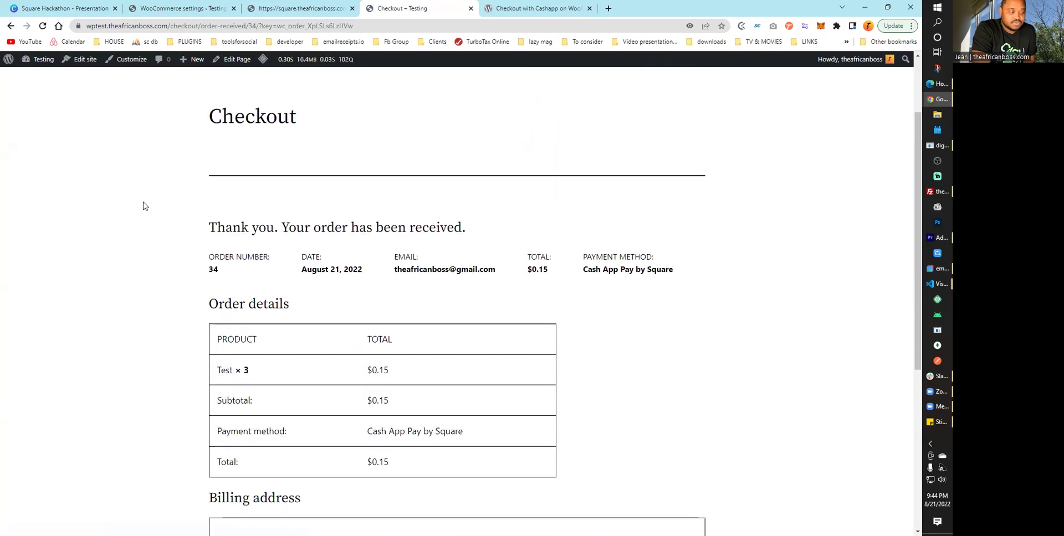
triple_click(265, 219)
scroll(527, 326, down, 3)
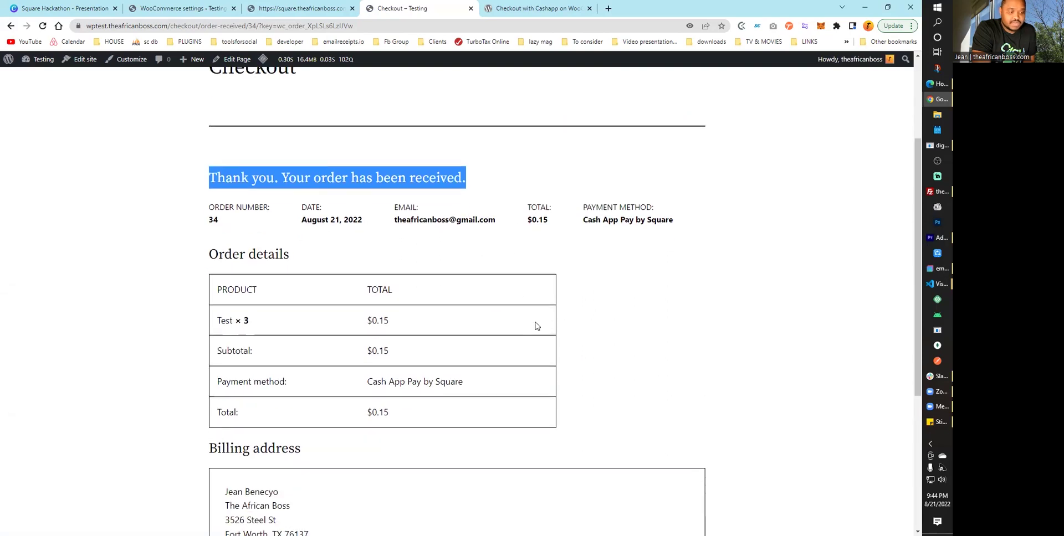
triple_click(579, 130)
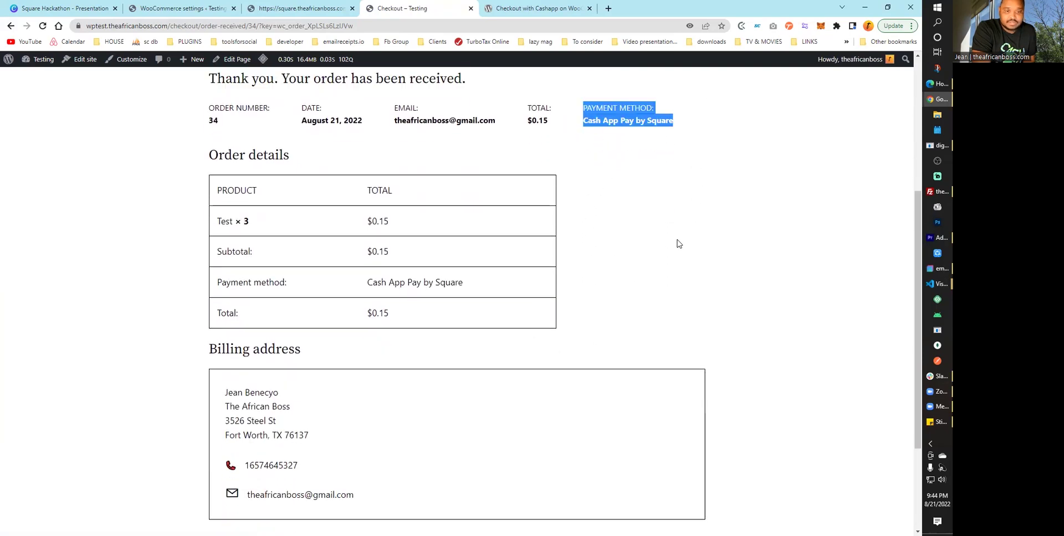